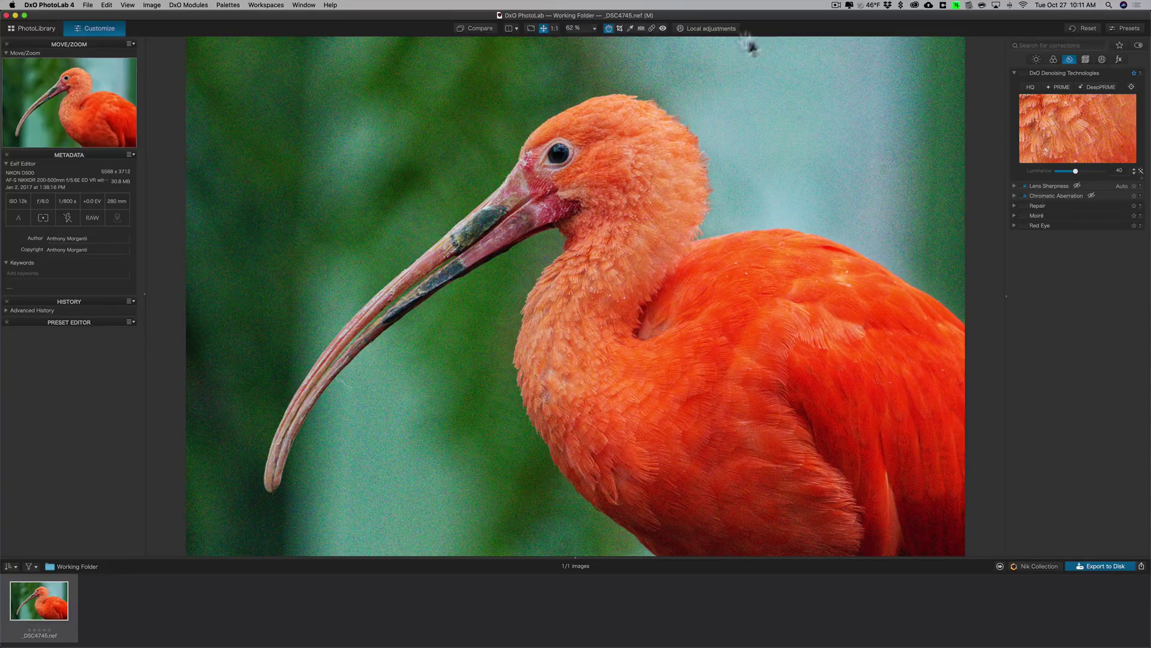
Step: Zoom to 100% on the ibis's eye and enable HQ noise reduction at luminance 40
{"action": "left_click", "coordinate": [554, 158]}
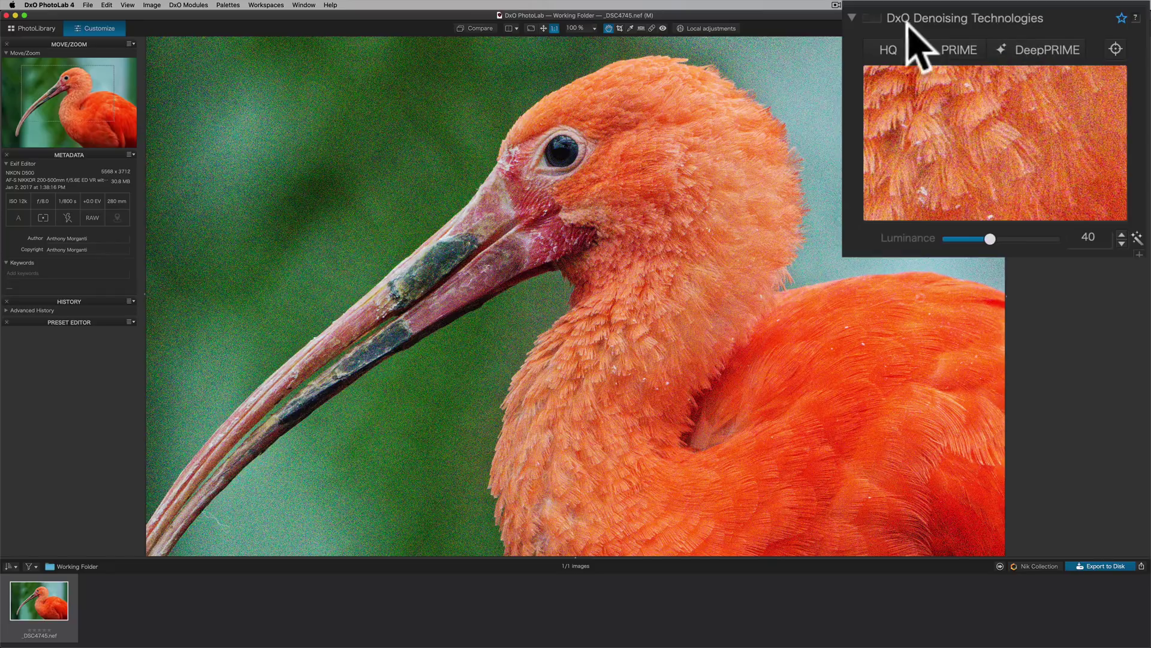
{"action": "left_click", "coordinate": [871, 17]}
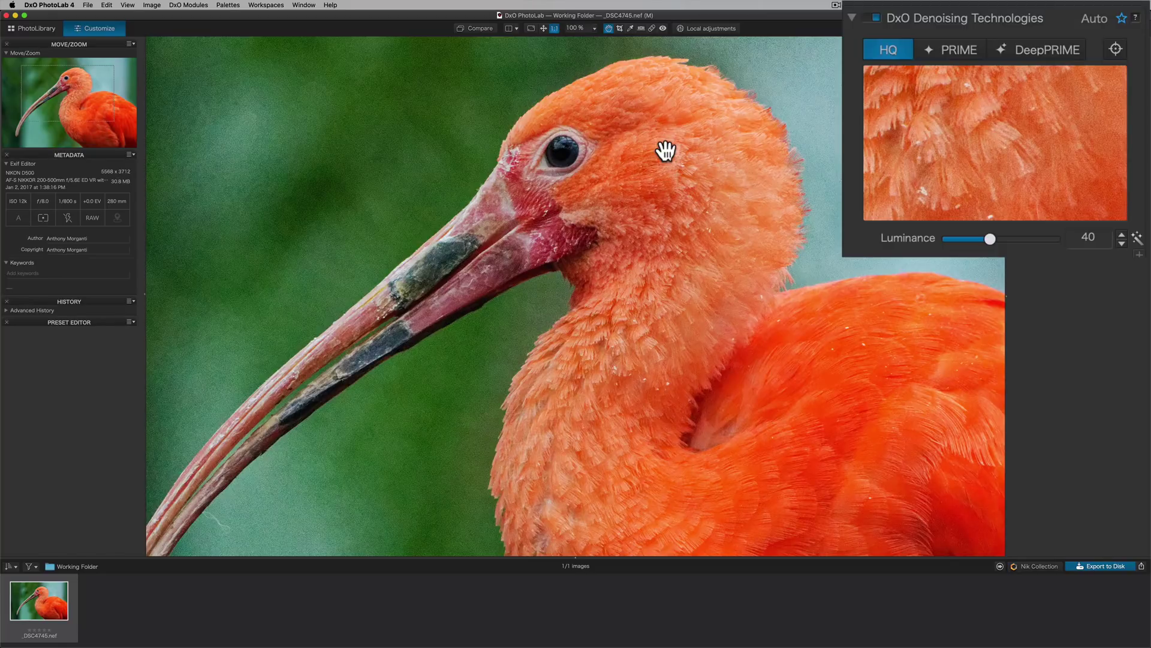
Step: Switch denoising to DeepPRIME, then toggle it off and back on to compare with the original
{"action": "left_click", "coordinate": [954, 51]}
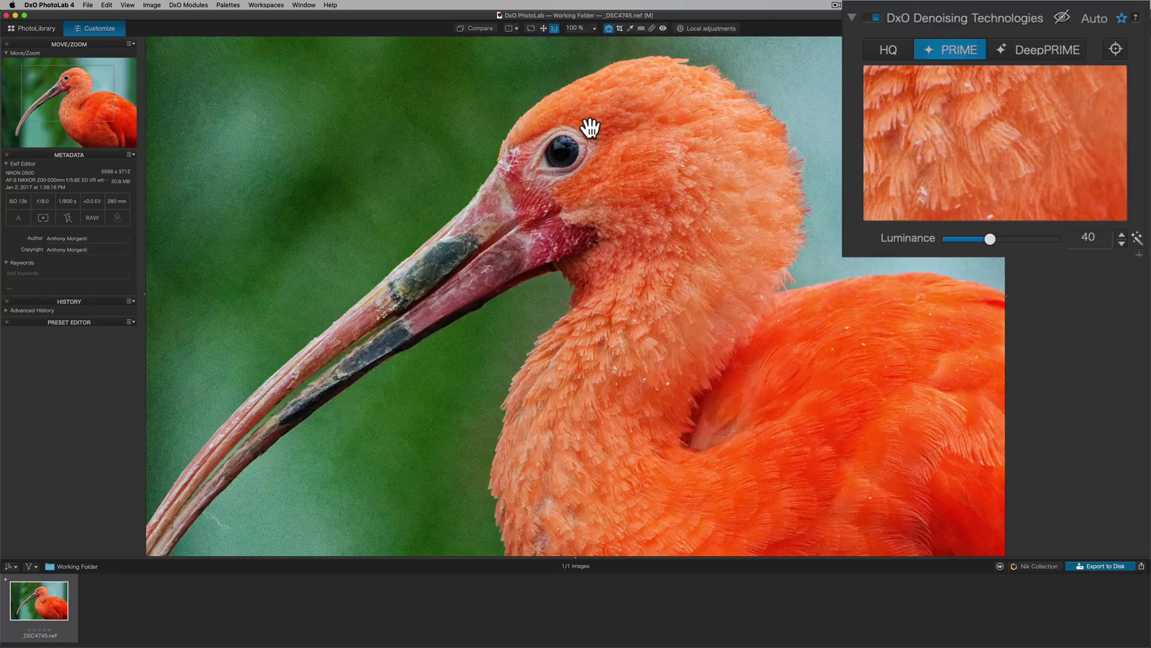
{"action": "left_click", "coordinate": [1042, 51]}
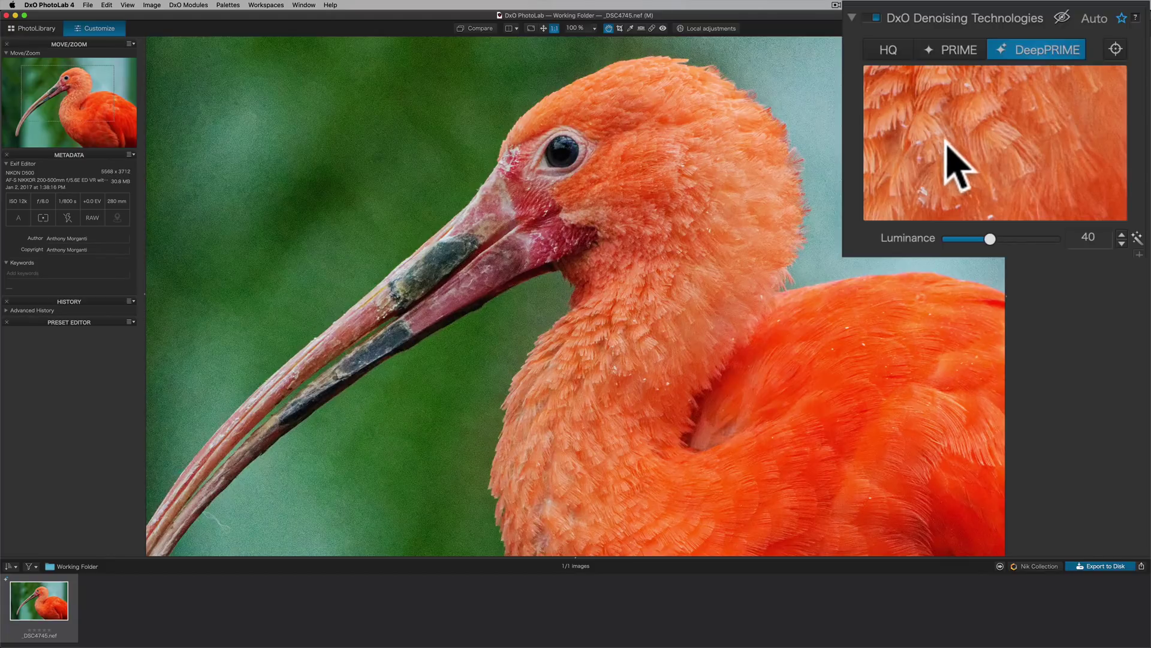
{"action": "left_click", "coordinate": [875, 18]}
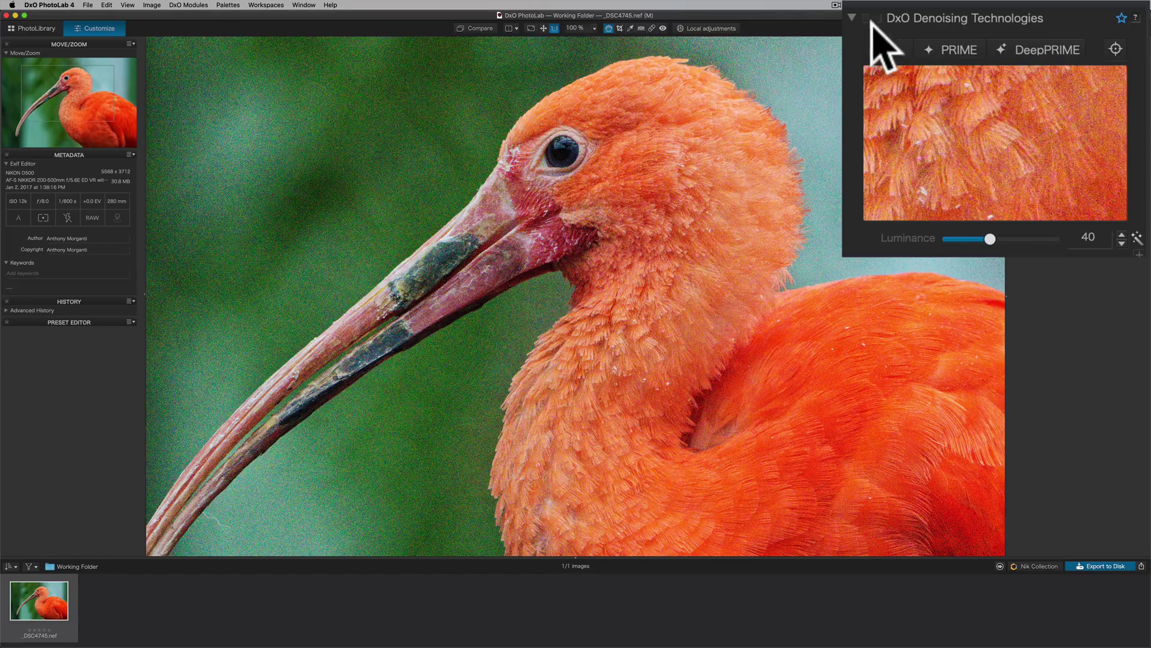
{"action": "left_click", "coordinate": [875, 18]}
Step: Switch denoising to HQ and center the denoise preview on the ibis's eye
{"action": "left_click", "coordinate": [883, 50]}
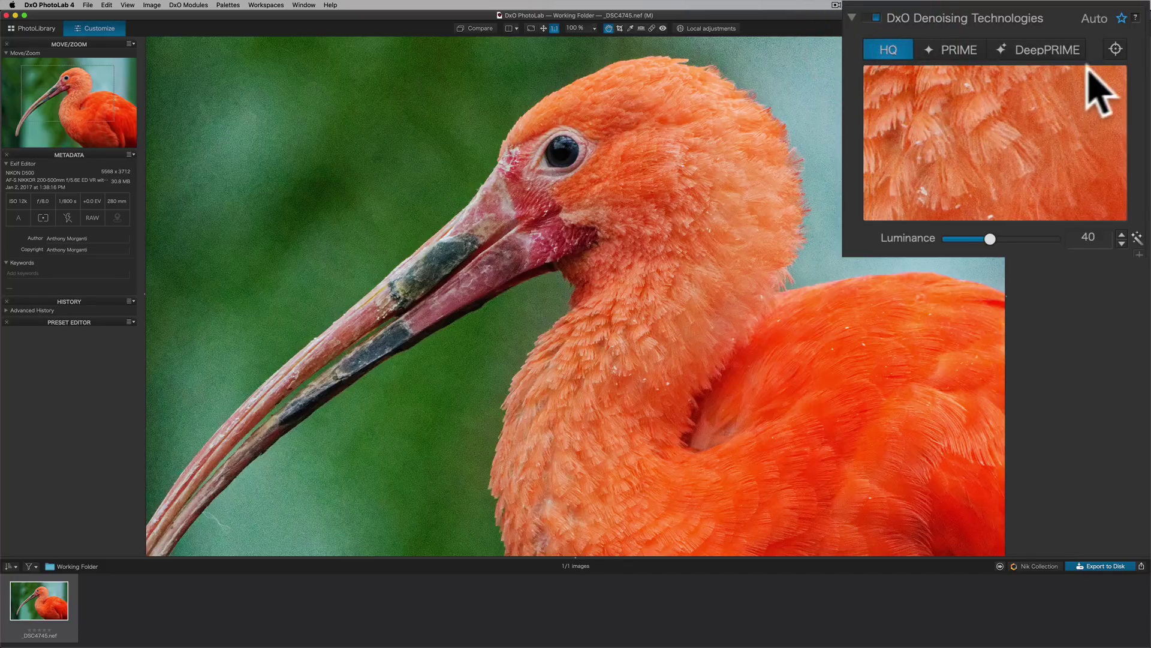
{"action": "left_click", "coordinate": [1115, 49]}
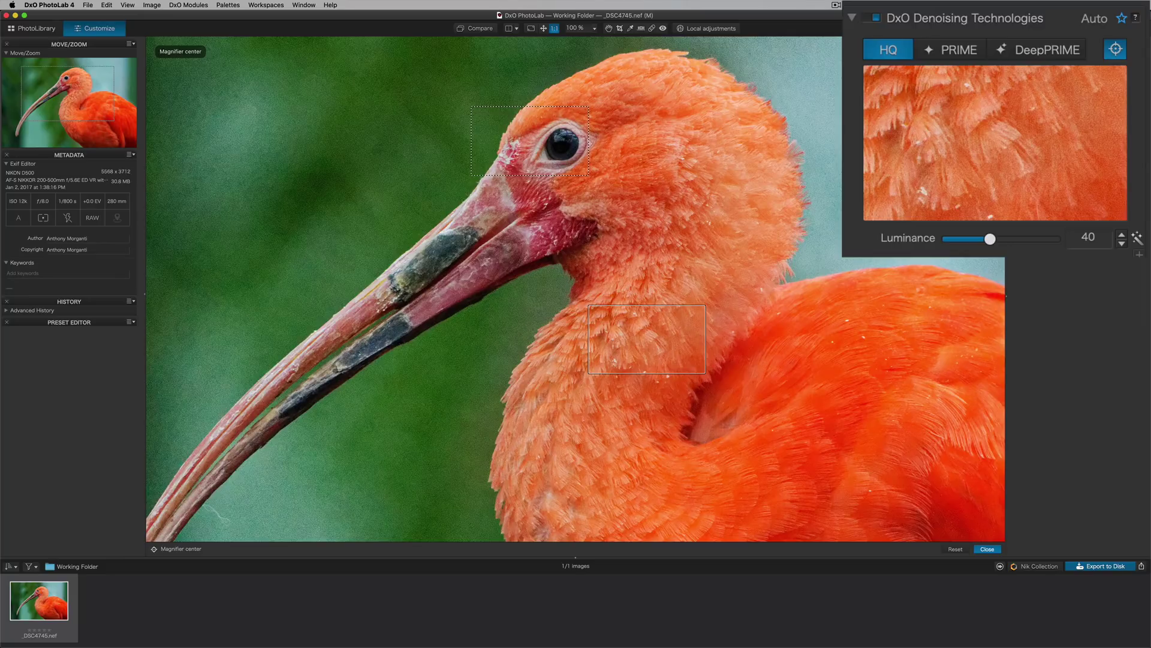
{"action": "left_click", "coordinate": [526, 142]}
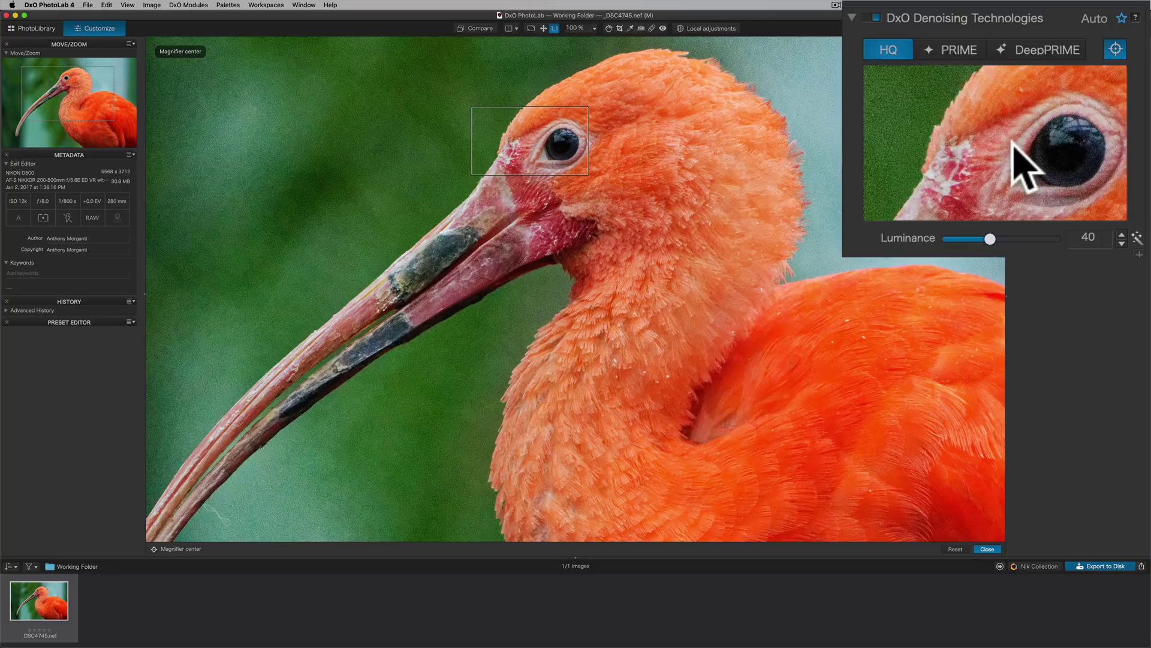
Step: Finish placing the preview on the eye and select DeepPRIME as the denoising method
{"action": "left_click", "coordinate": [953, 49]}
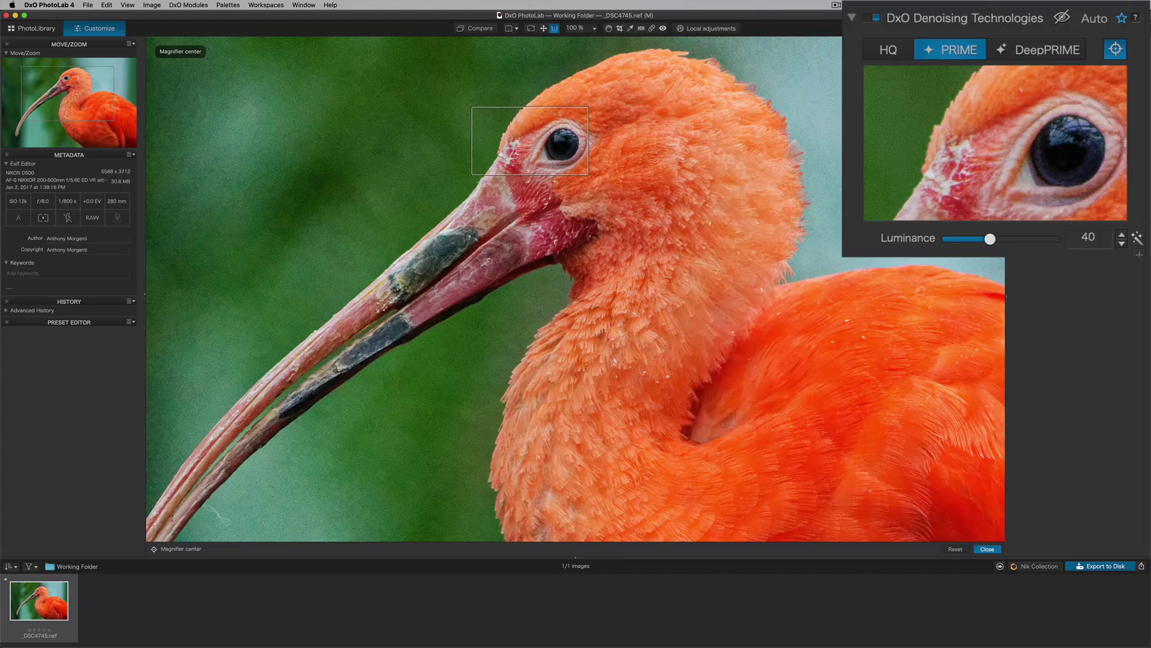
{"action": "left_click", "coordinate": [1116, 48]}
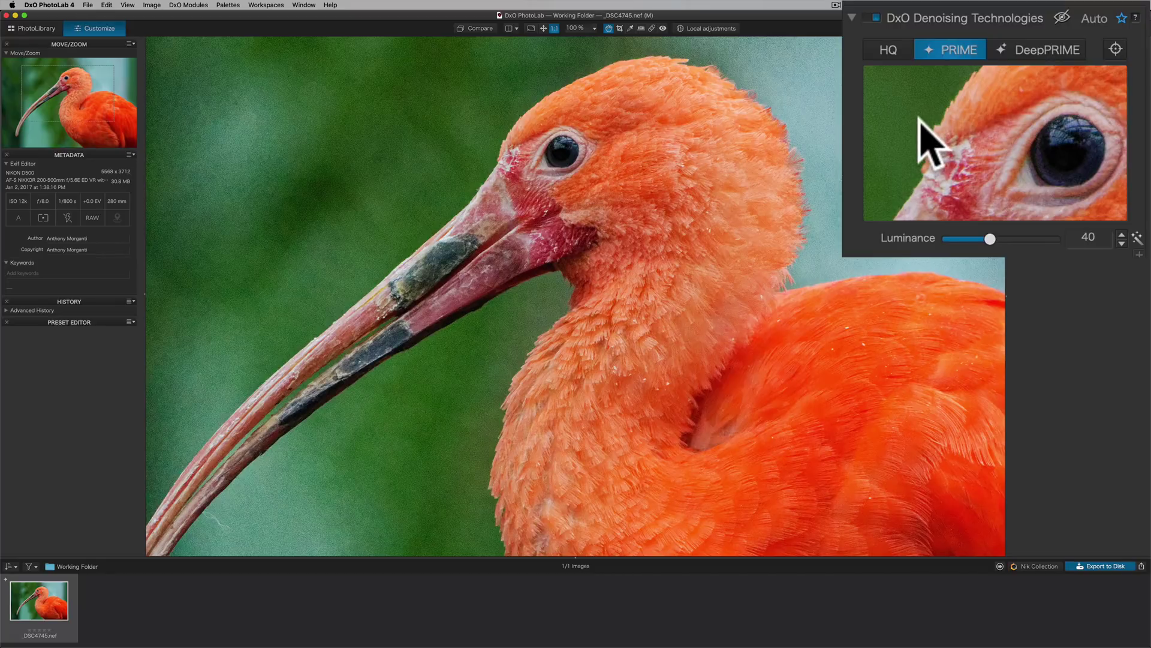
{"action": "left_click", "coordinate": [1047, 51]}
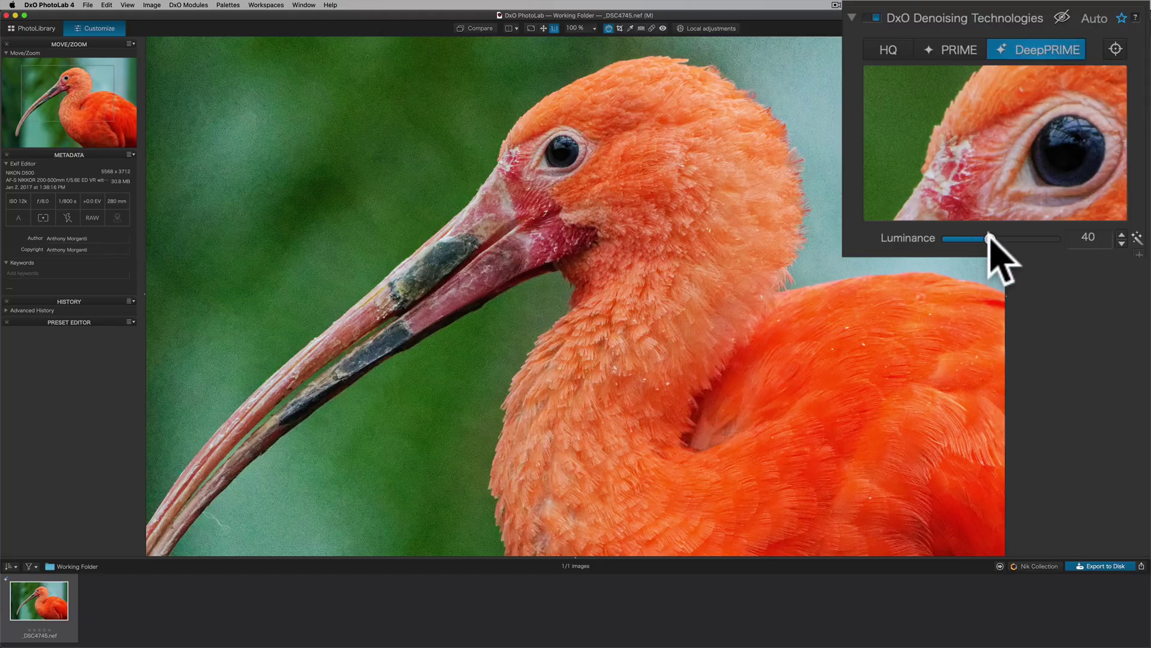
Step: Raise DeepPRIME luminance noise reduction from 40 to the maximum of 100
{"action": "left_click_drag", "start_coordinate": [989, 238], "coordinate": [1035, 239]}
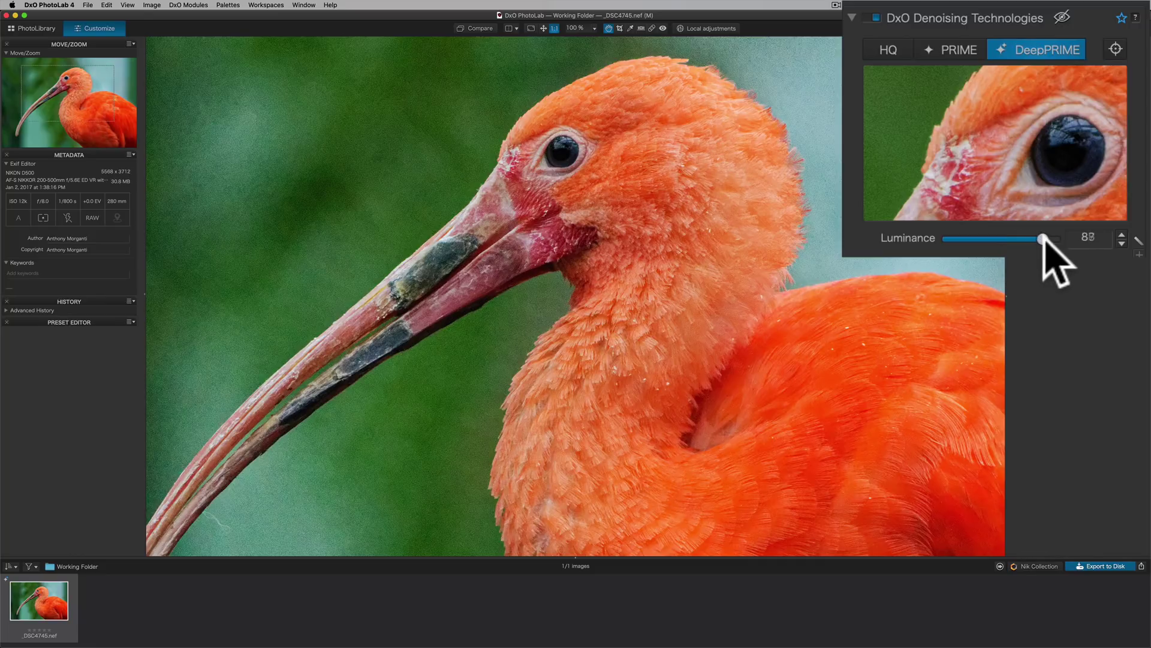
{"action": "left_click_drag", "start_coordinate": [1044, 239], "coordinate": [1062, 239]}
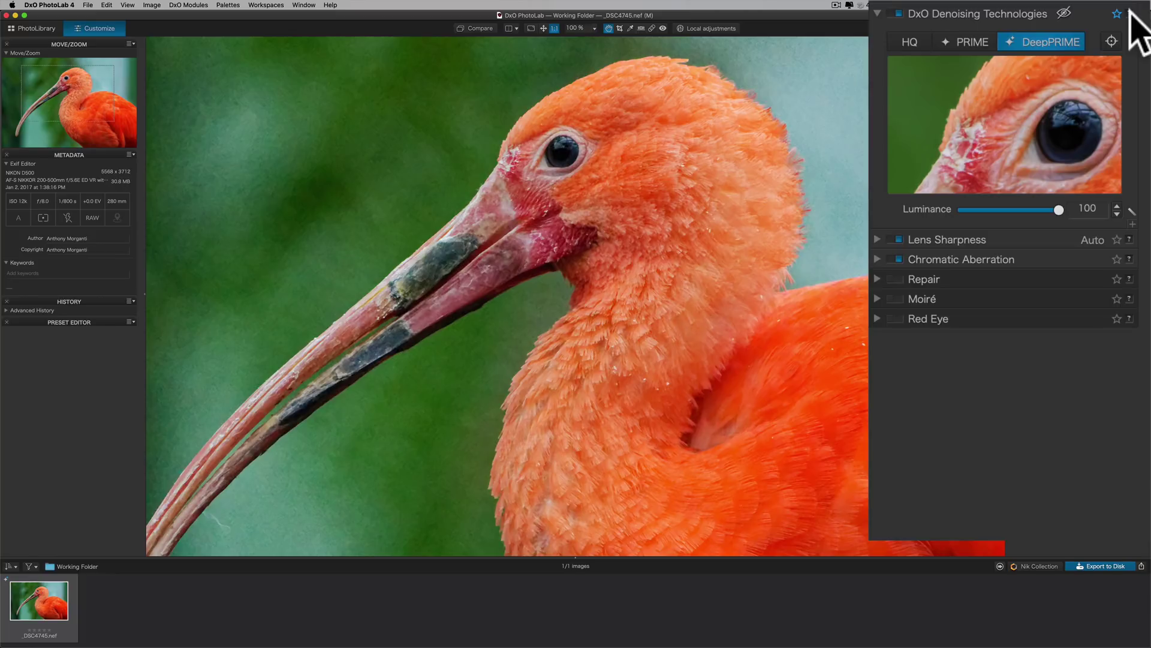
{"action": "left_click", "coordinate": [1130, 13]}
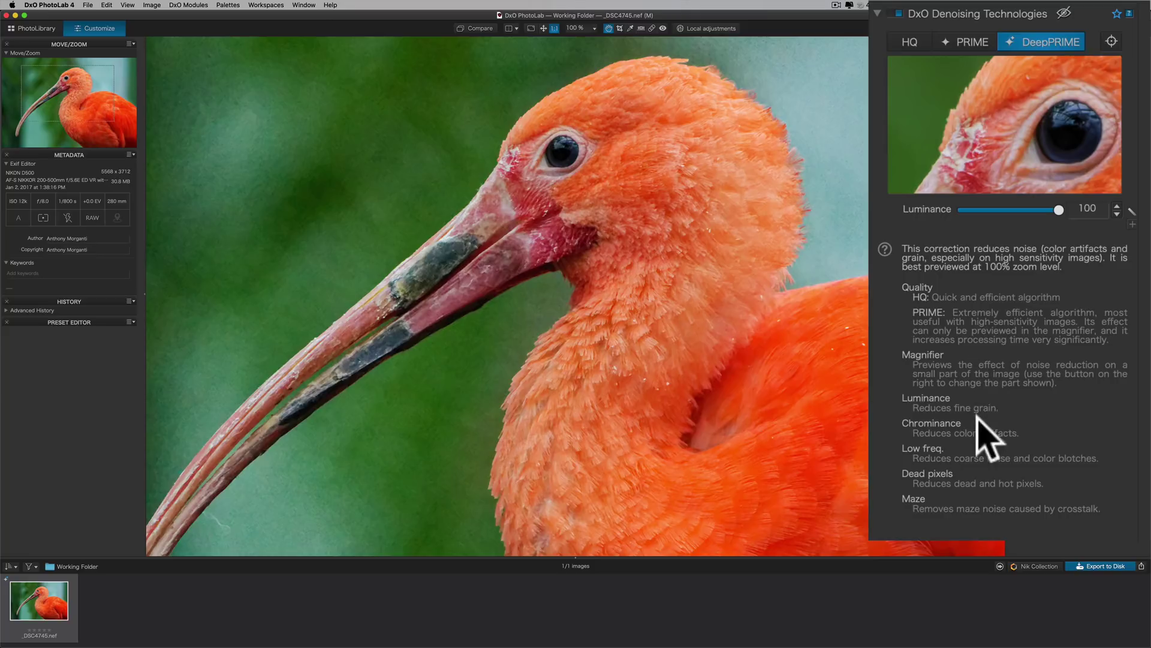
{"action": "left_click", "coordinate": [1130, 13]}
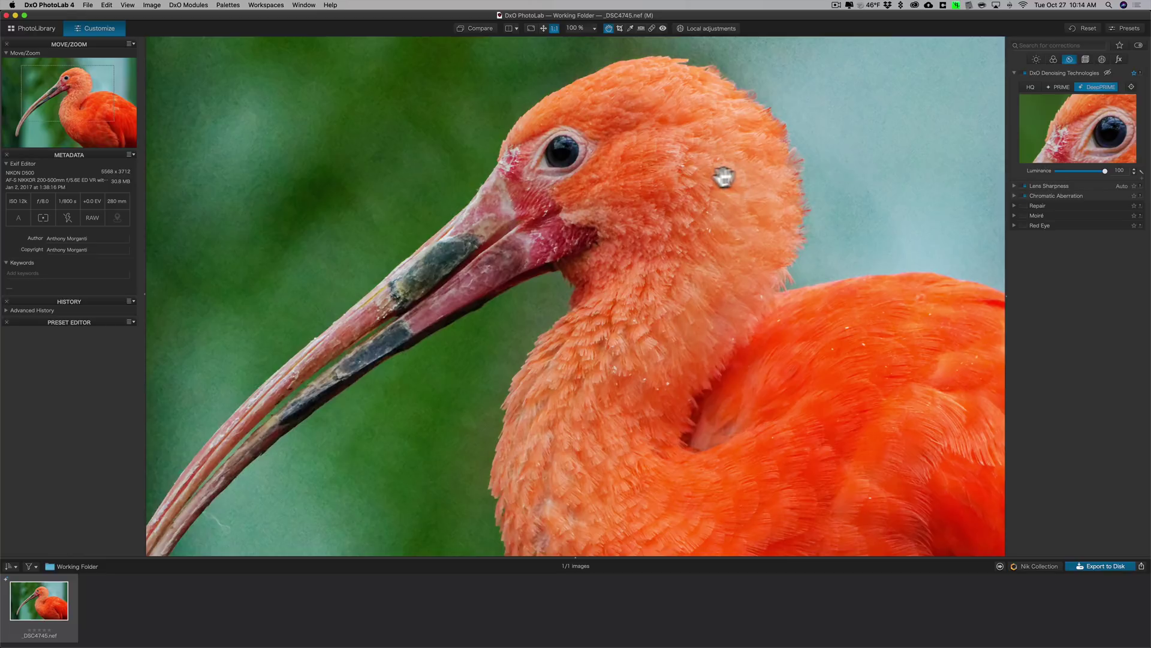
Step: Fit the photo to screen and export it as a quality-100 JPEG, _DSC4745_DxO.jpg
{"action": "left_click", "coordinate": [573, 173]}
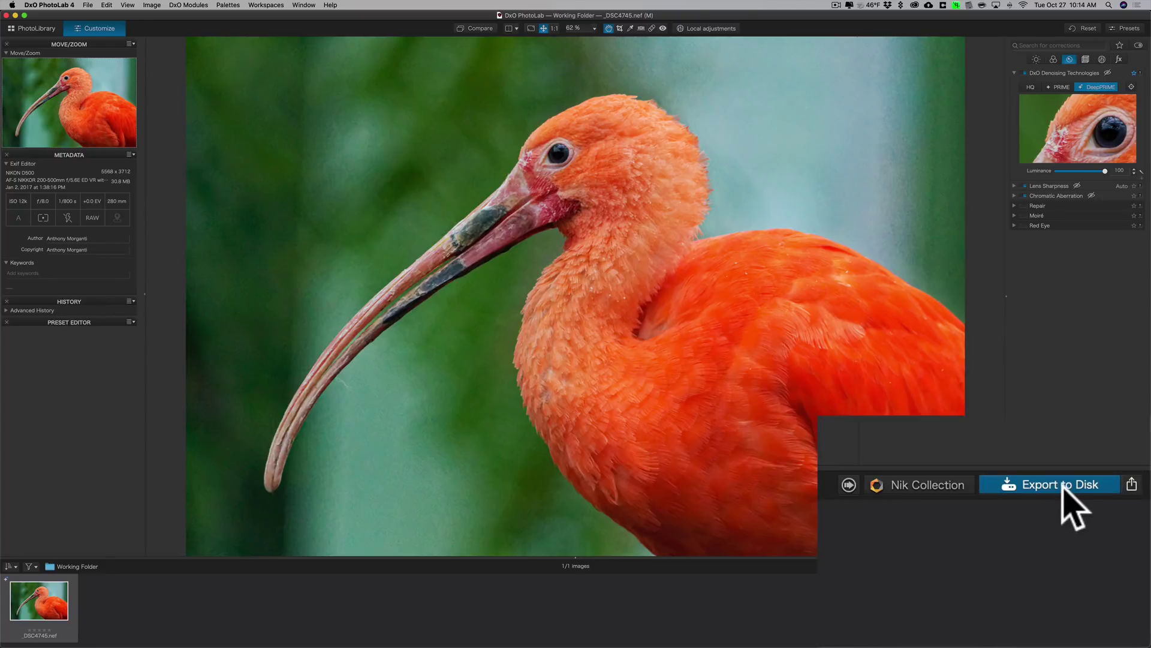
{"action": "left_click", "coordinate": [1059, 487]}
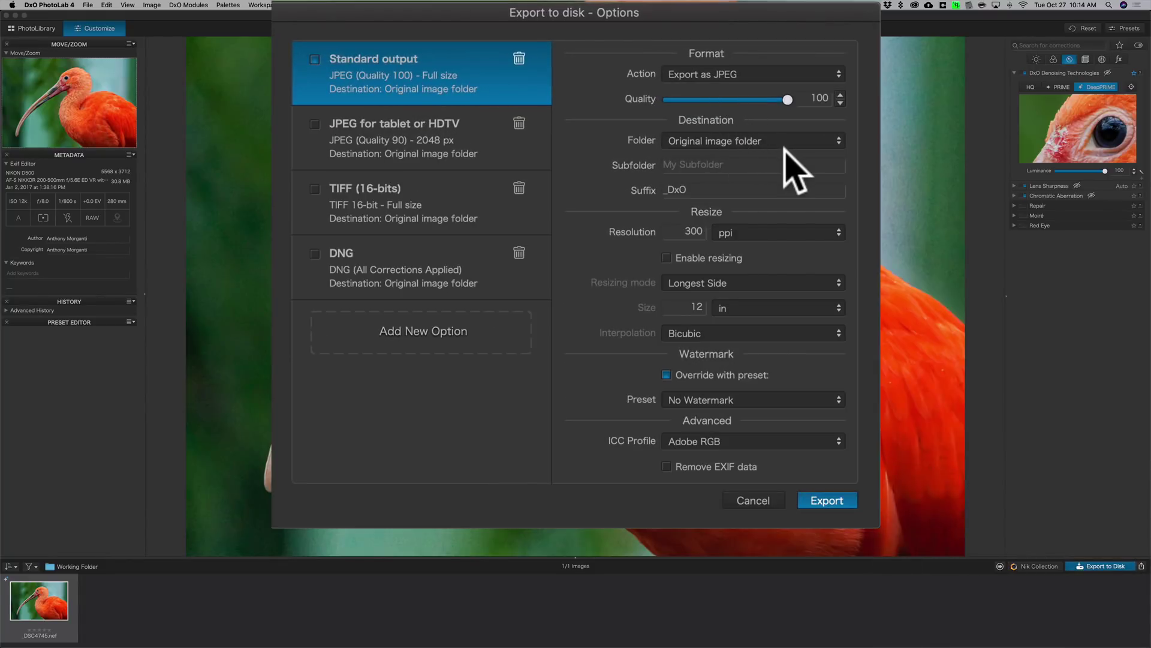
{"action": "left_click", "coordinate": [823, 500]}
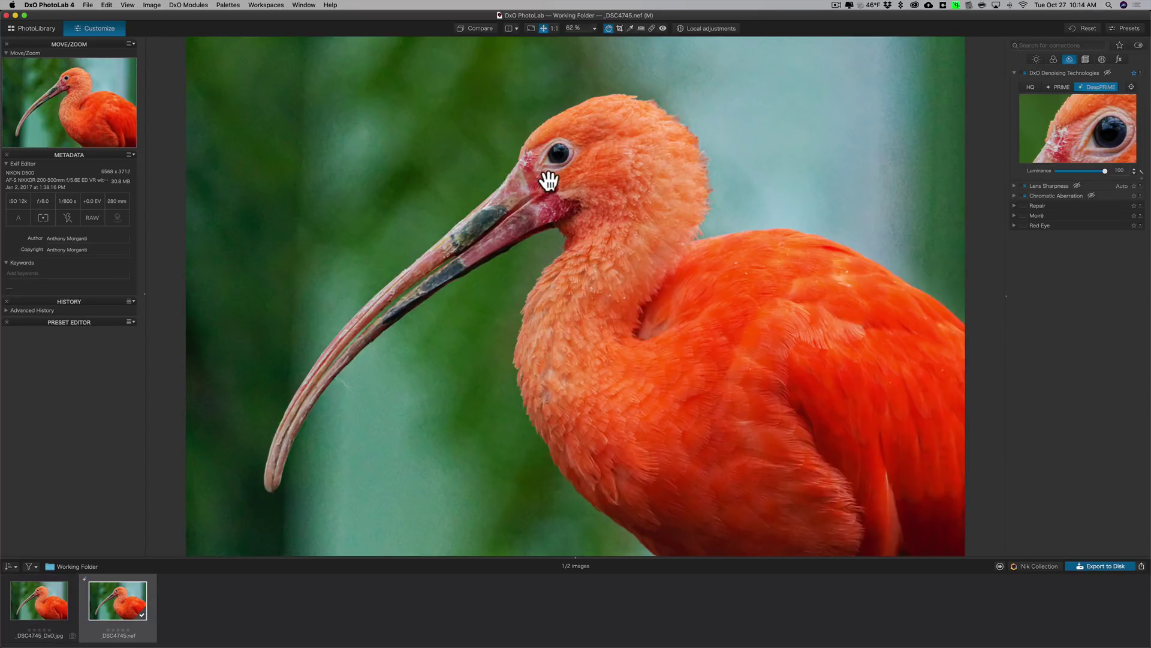
Step: Switch off DxO denoising on the raw to show the noisy original
{"action": "left_click", "coordinate": [1024, 72]}
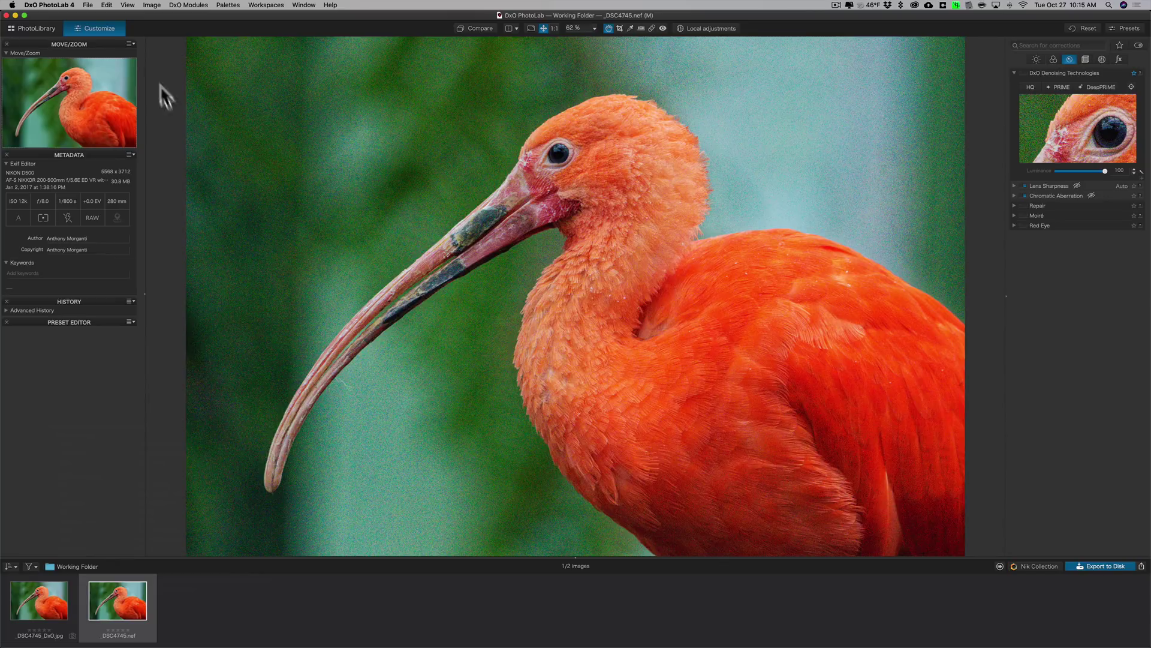
Step: Set _DSC4745_DxO.jpg as the reference image via the View menu and display it with Compare
{"action": "left_click", "coordinate": [128, 6]}
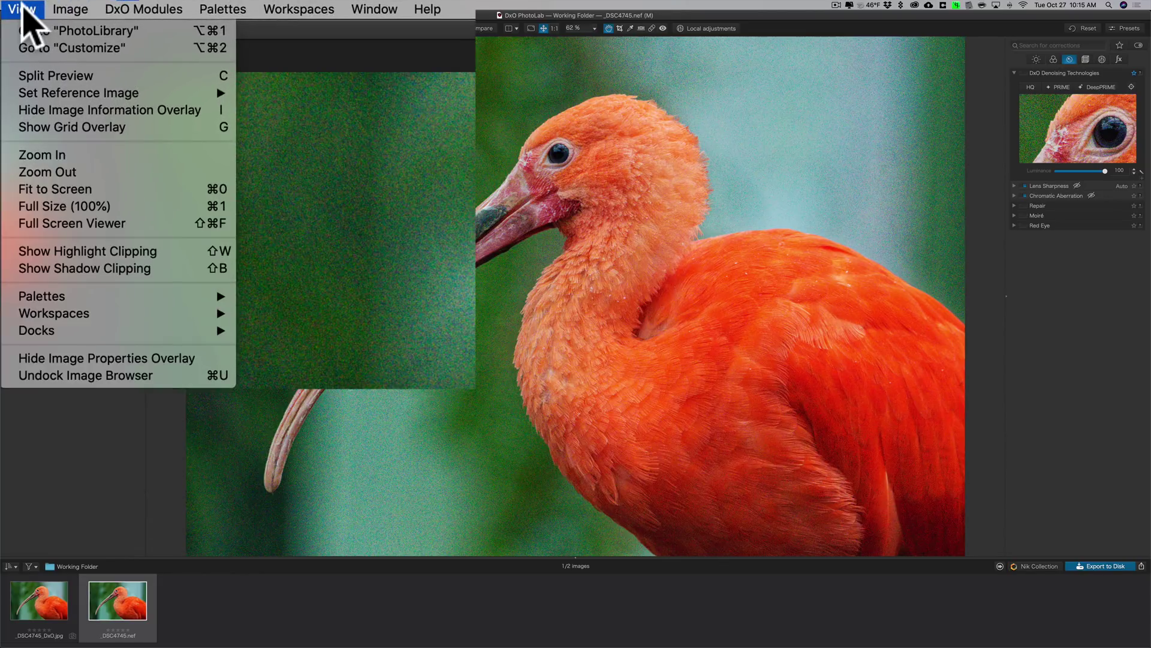
{"action": "mouse_move", "coordinate": [78, 94]}
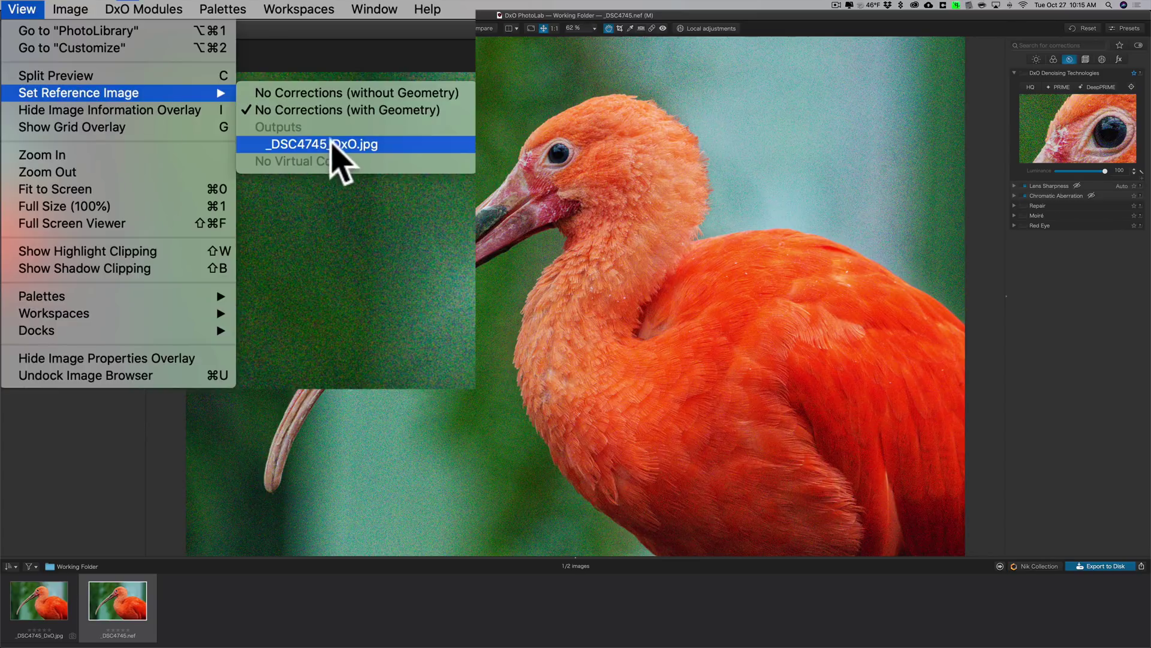
{"action": "left_click", "coordinate": [332, 145]}
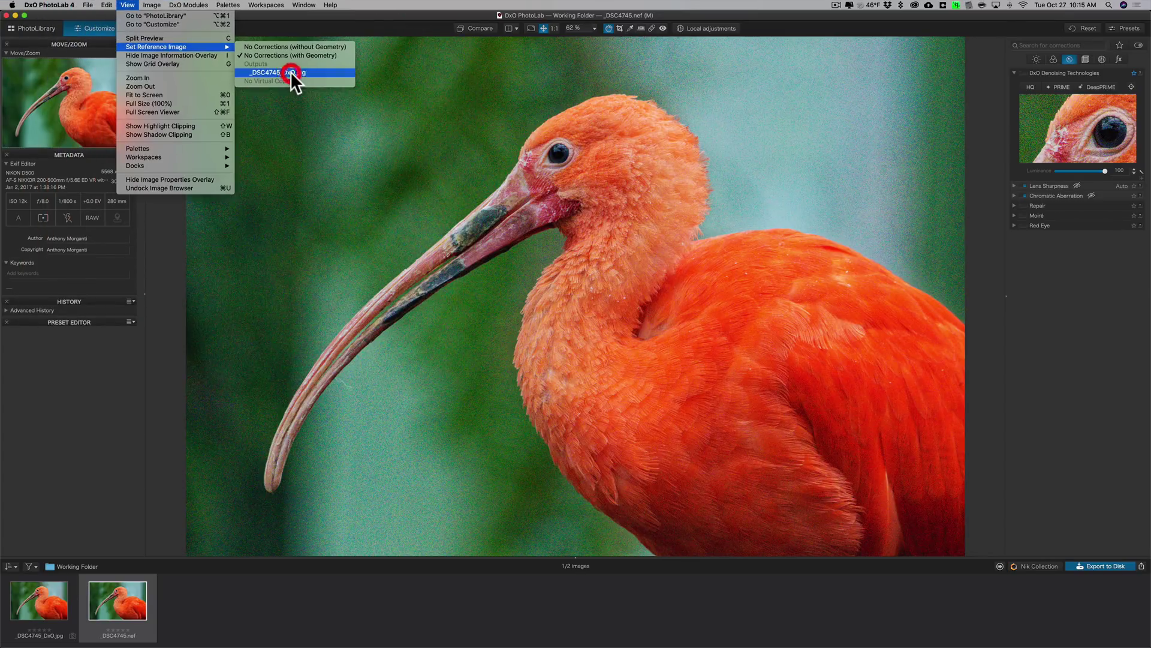
{"action": "left_click", "coordinate": [479, 28]}
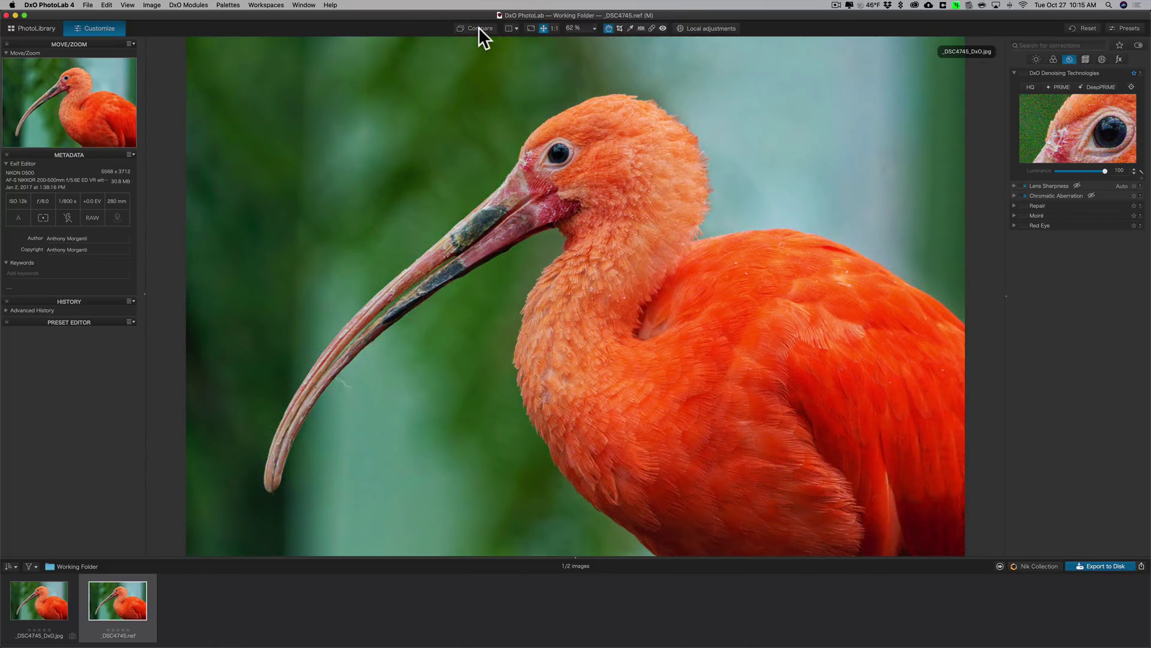
Step: Flip between the clean JPEG and noisy preview at 100% on the eye, ending on the noisy preview fitted to screen
{"action": "left_click", "coordinate": [479, 28]}
{"action": "left_click", "coordinate": [479, 28]}
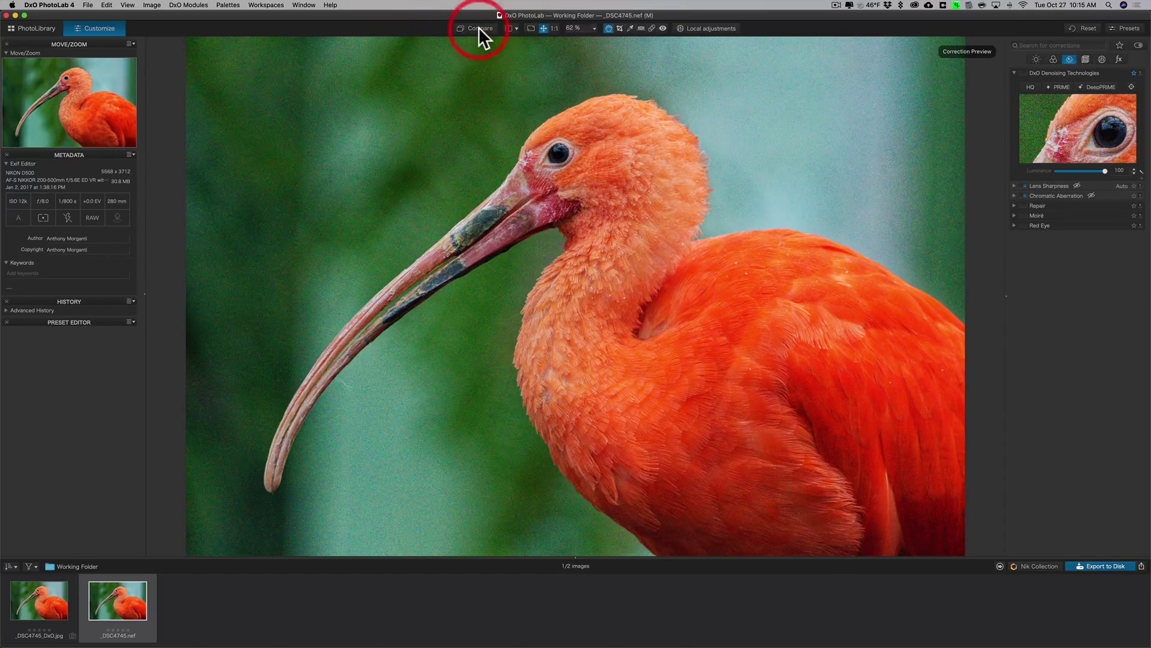
{"action": "left_click", "coordinate": [558, 157]}
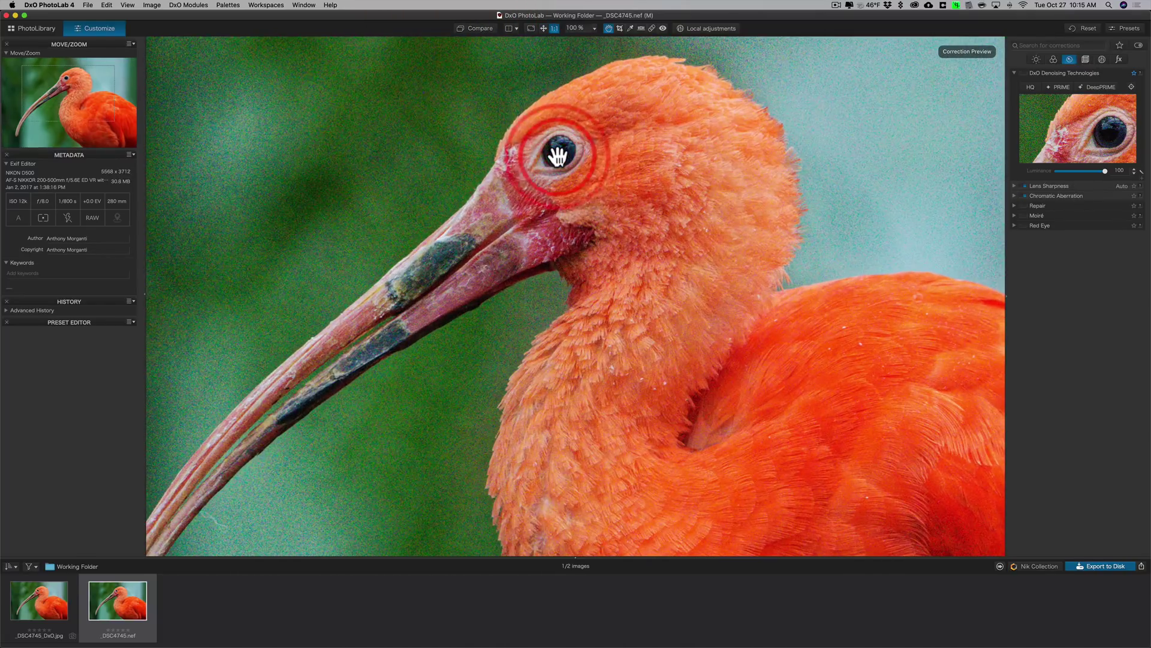
{"action": "left_click", "coordinate": [480, 25]}
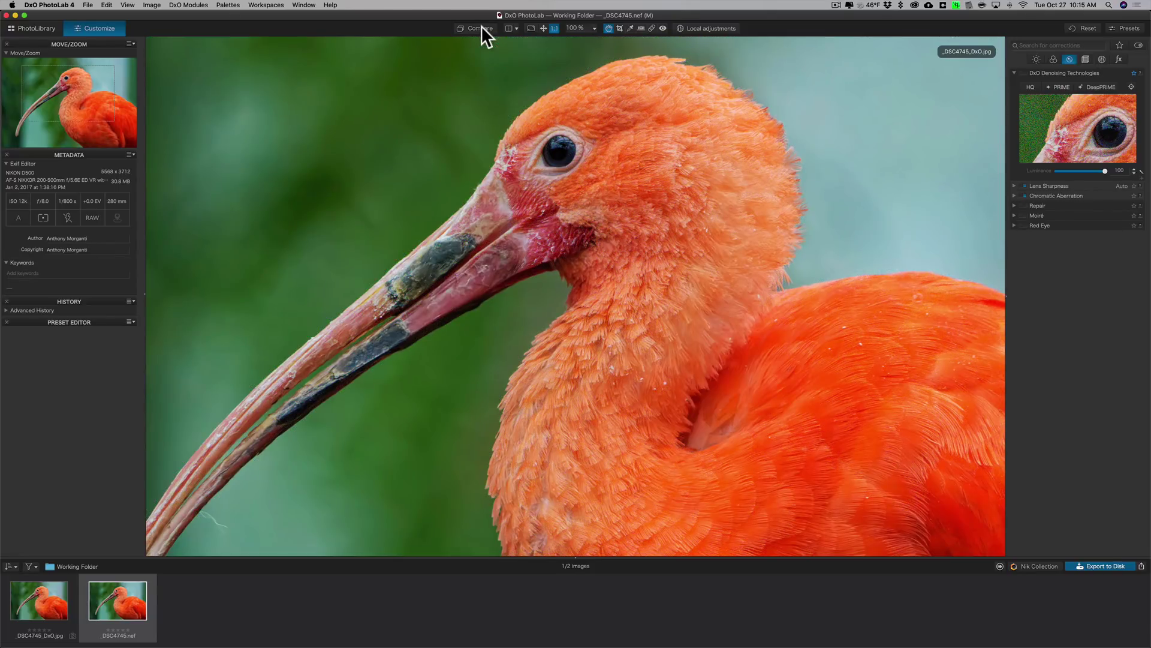
{"action": "left_click", "coordinate": [481, 25]}
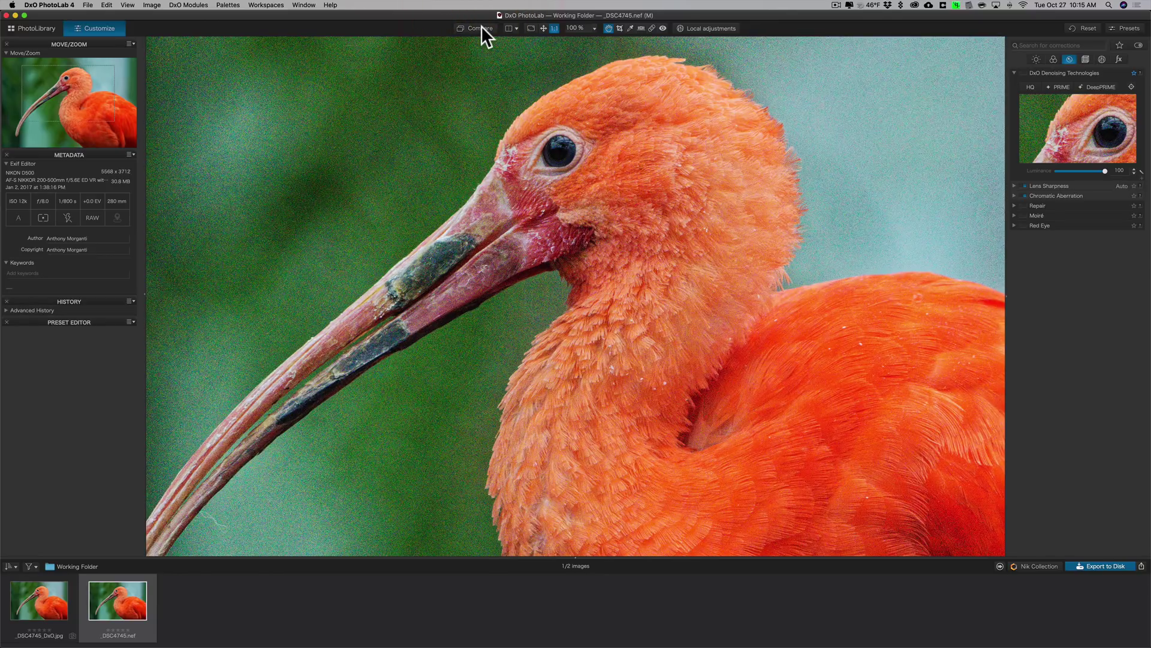
{"action": "left_click", "coordinate": [481, 25]}
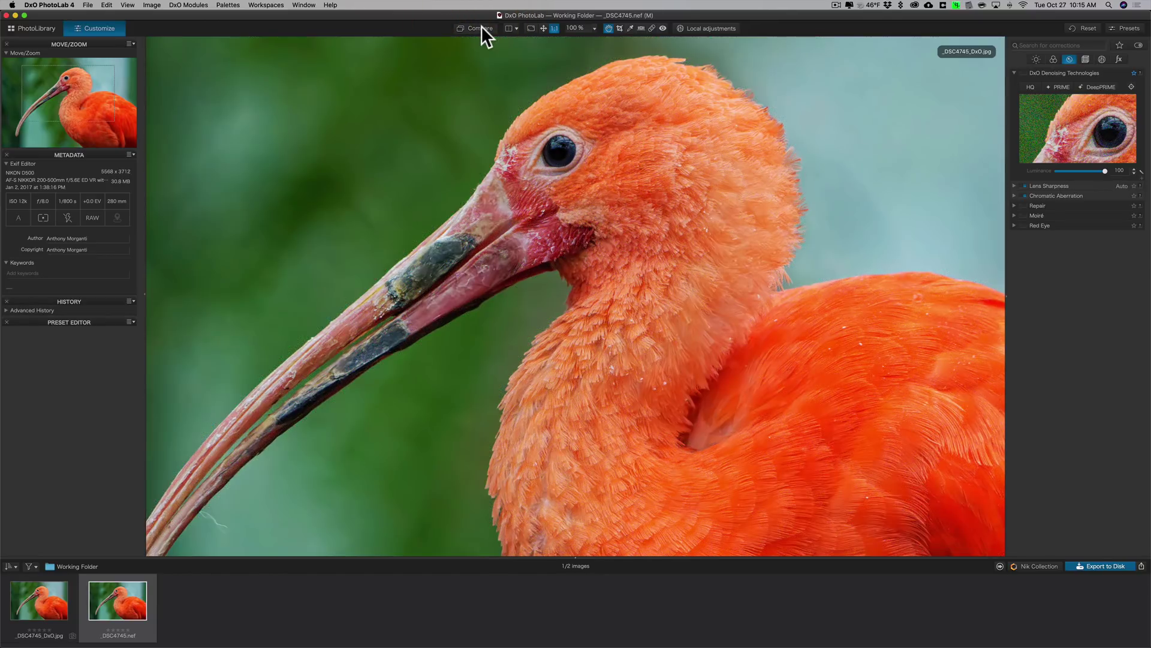
{"action": "left_click", "coordinate": [481, 26]}
{"action": "left_click", "coordinate": [481, 26]}
{"action": "left_click", "coordinate": [481, 25]}
{"action": "left_click", "coordinate": [560, 150]}
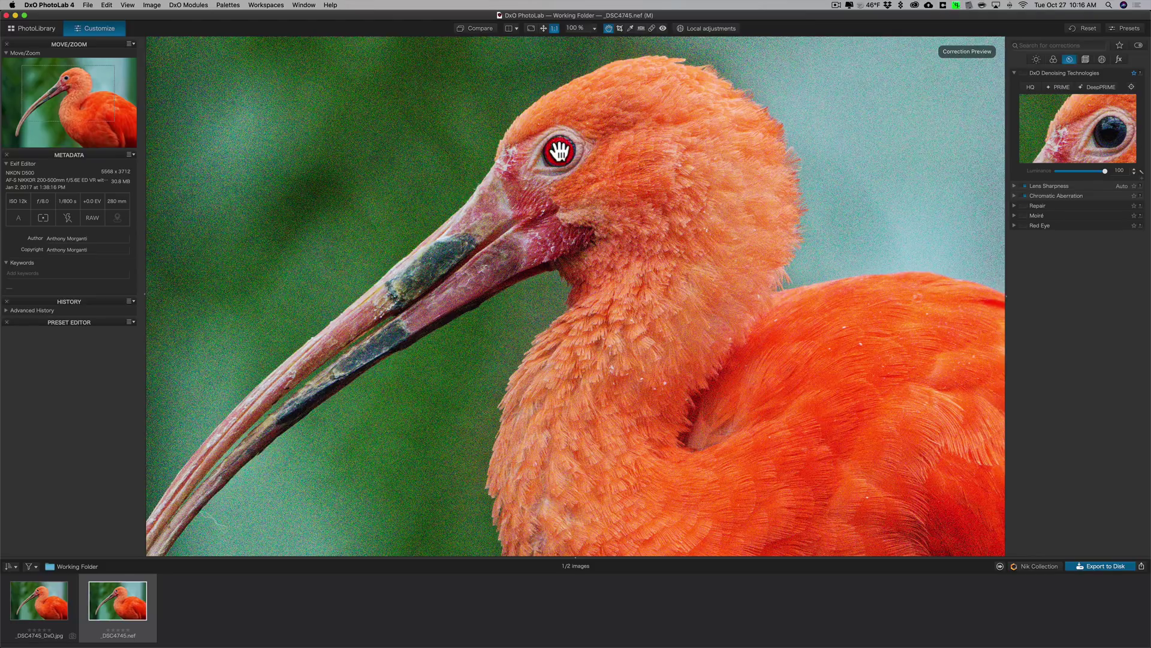
{"action": "left_click", "coordinate": [558, 150]}
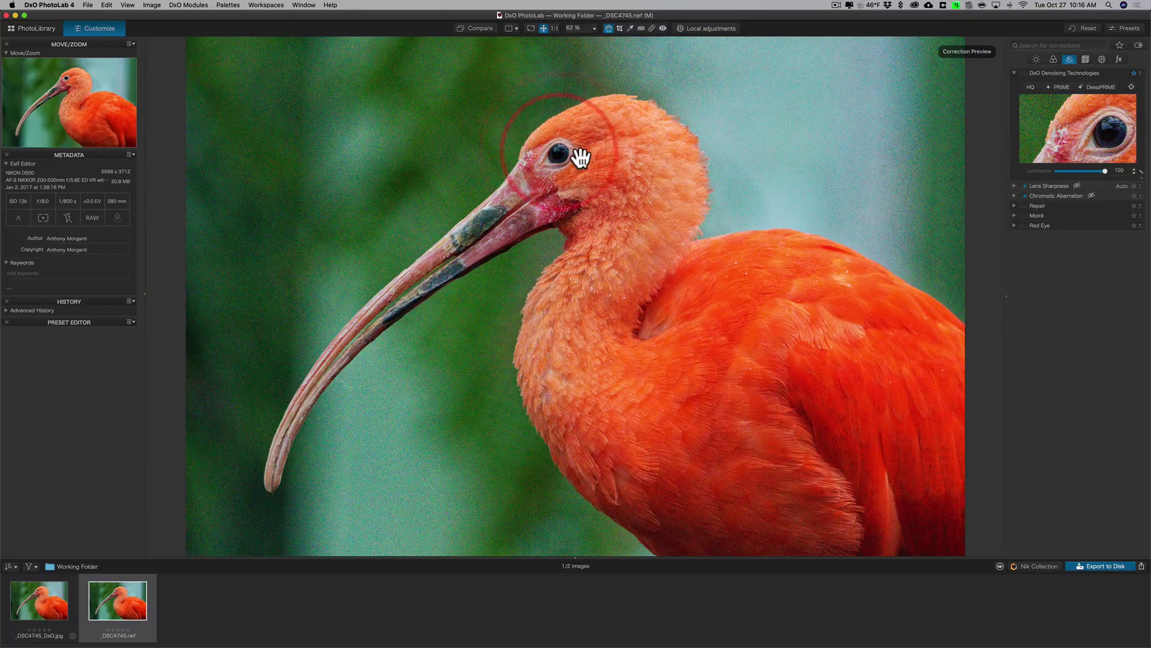